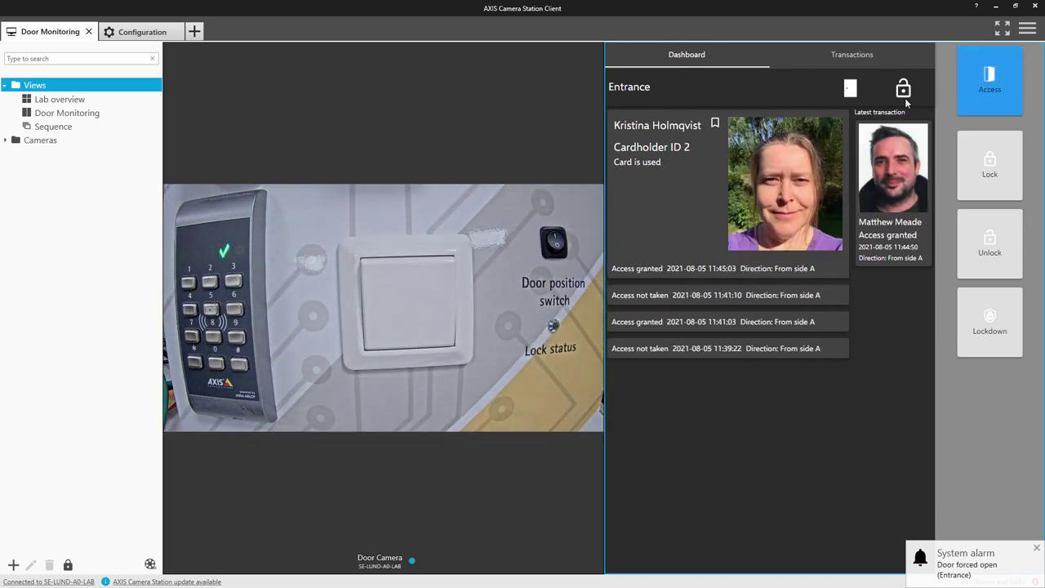
Show the Entrance door's transactions and briefly inspect the 11:45:03 and 11:44:54 entries' details.
click(858, 57)
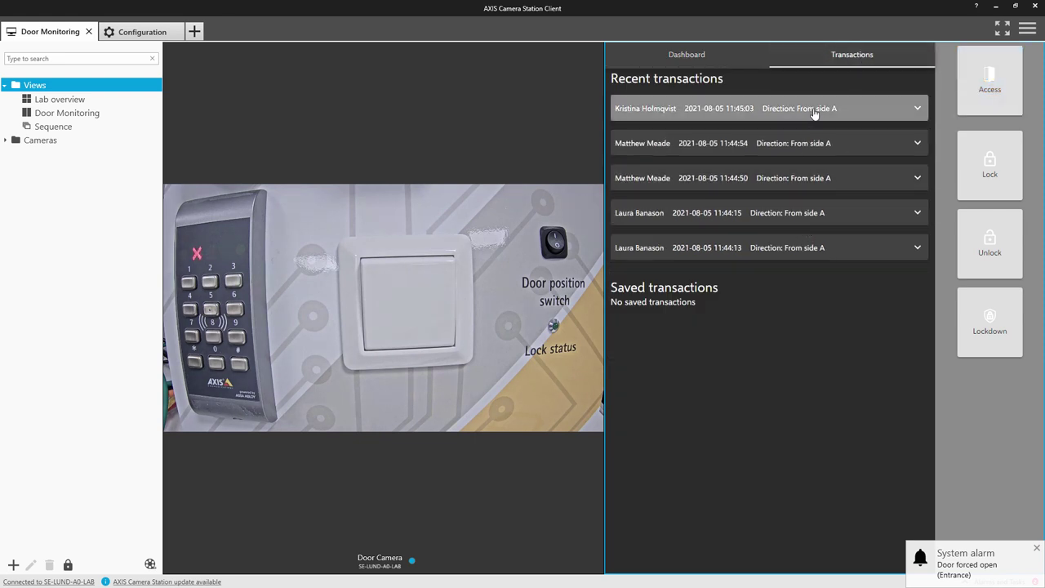
click(814, 113)
click(814, 109)
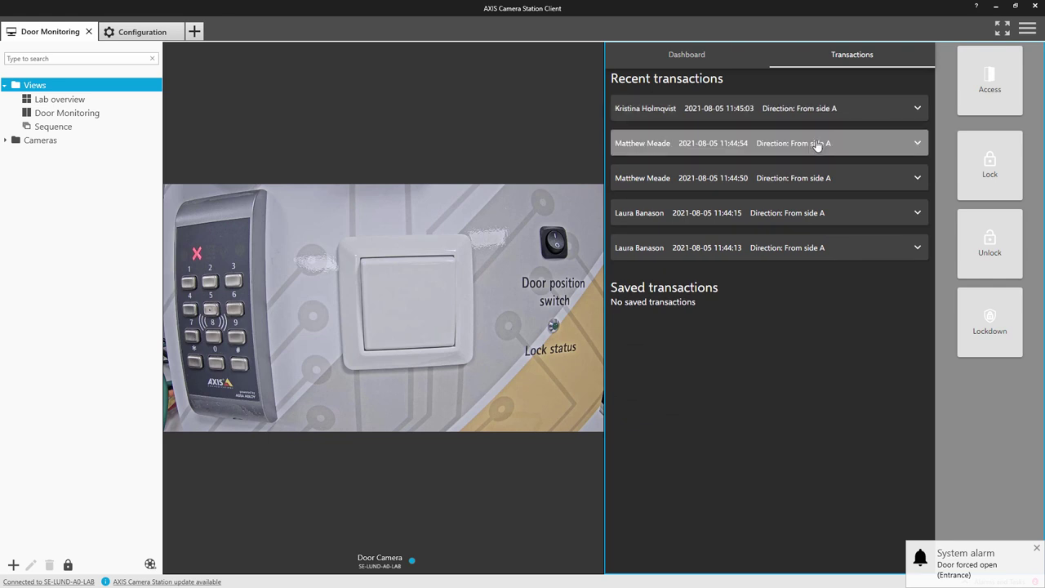
click(817, 144)
click(816, 144)
Return via the dashboard and expand the saved 11:45:10 'Access not taken' transaction.
click(716, 62)
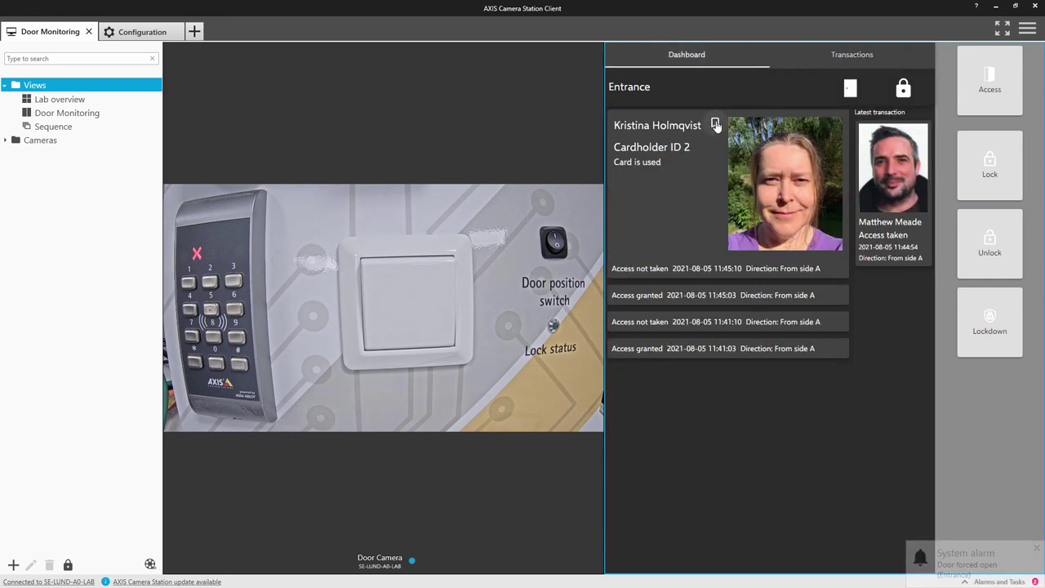
click(870, 56)
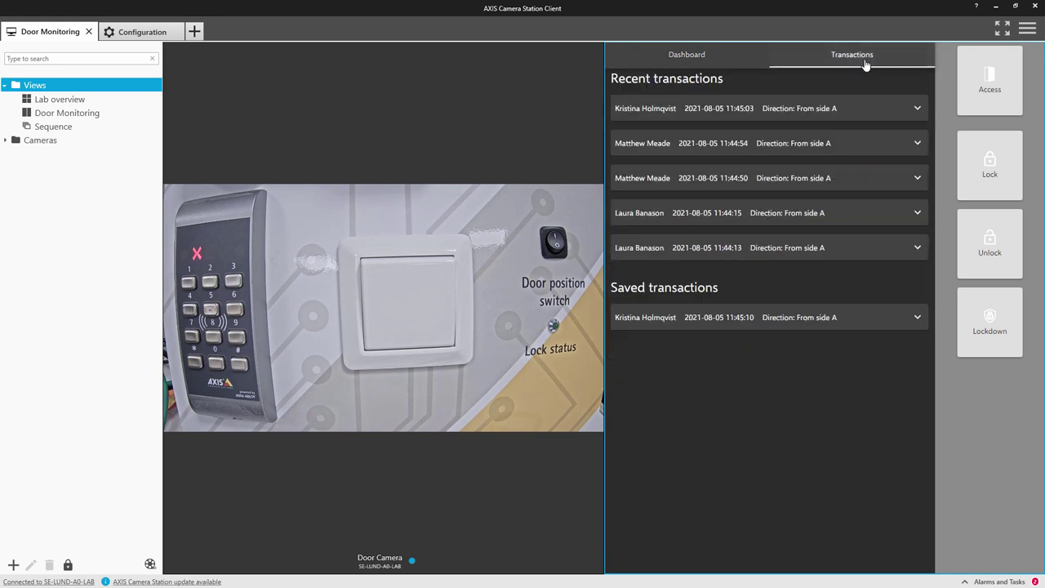
click(890, 318)
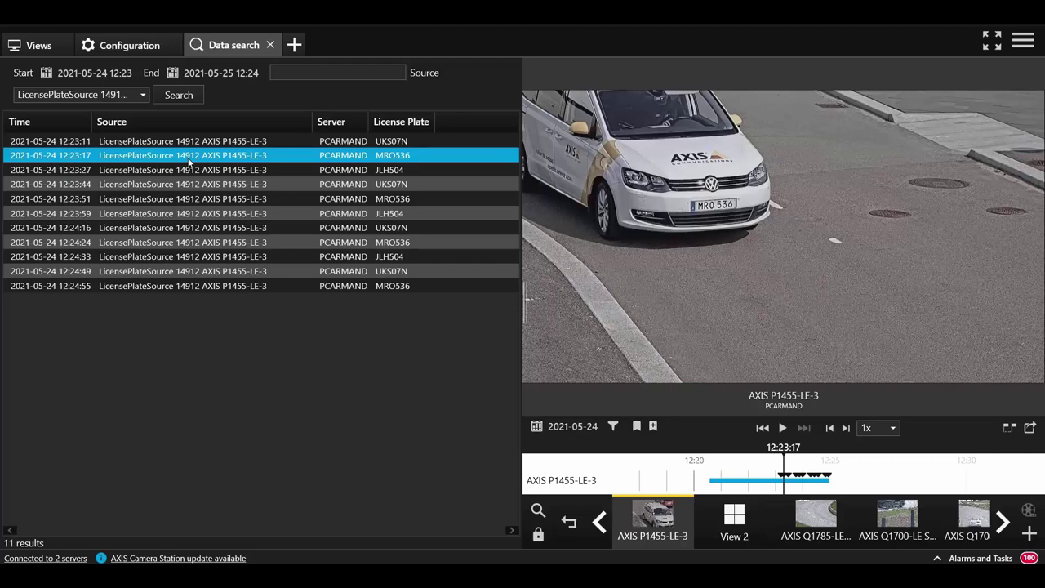
click(206, 212)
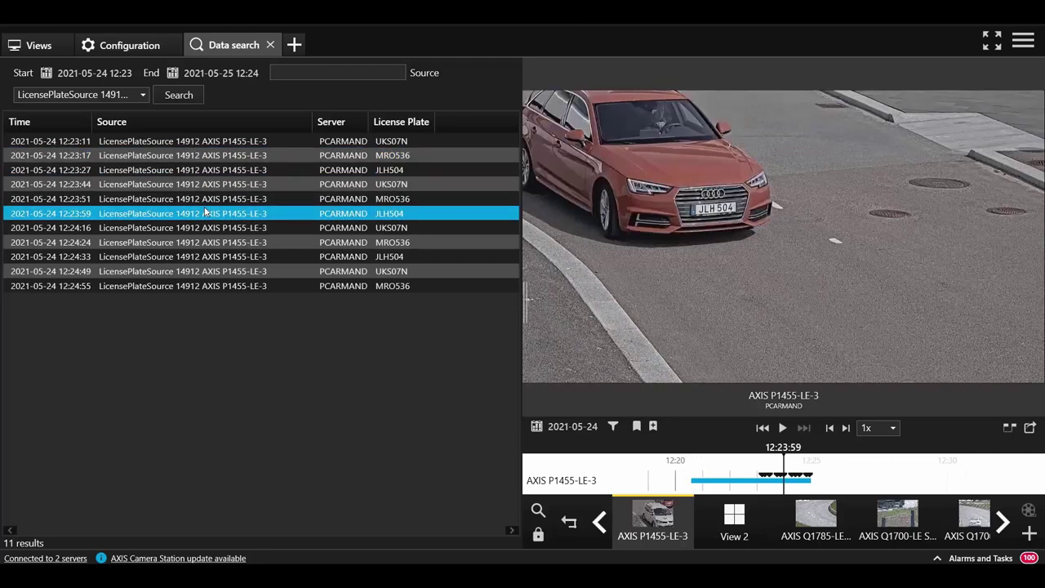
click(223, 273)
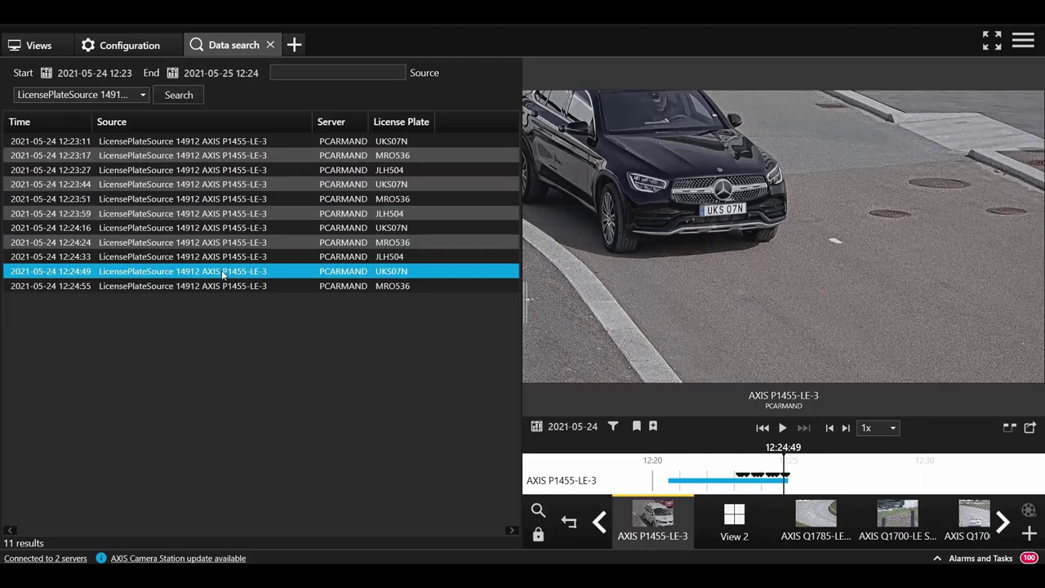
click(145, 98)
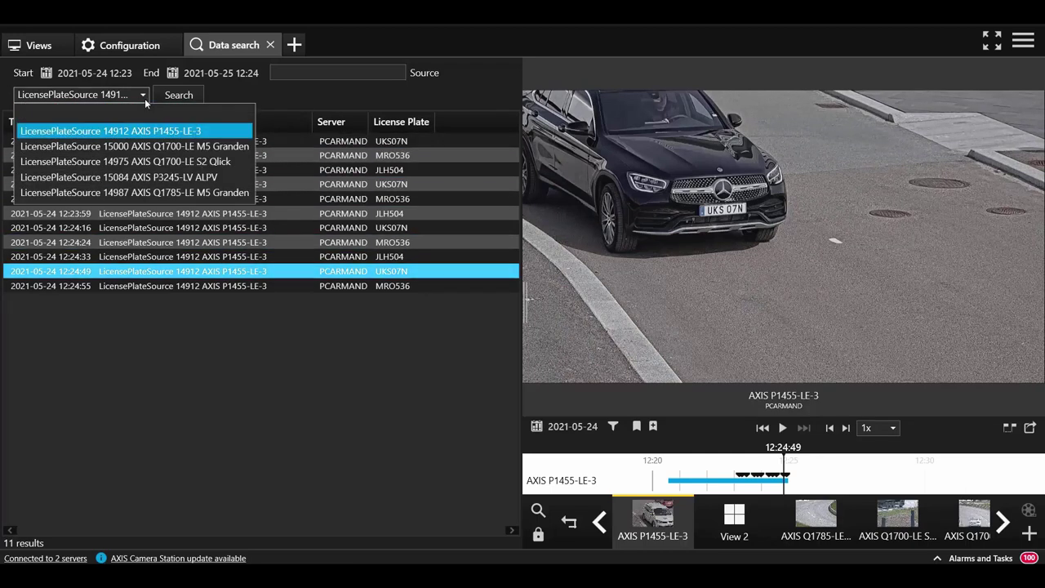
click(133, 116)
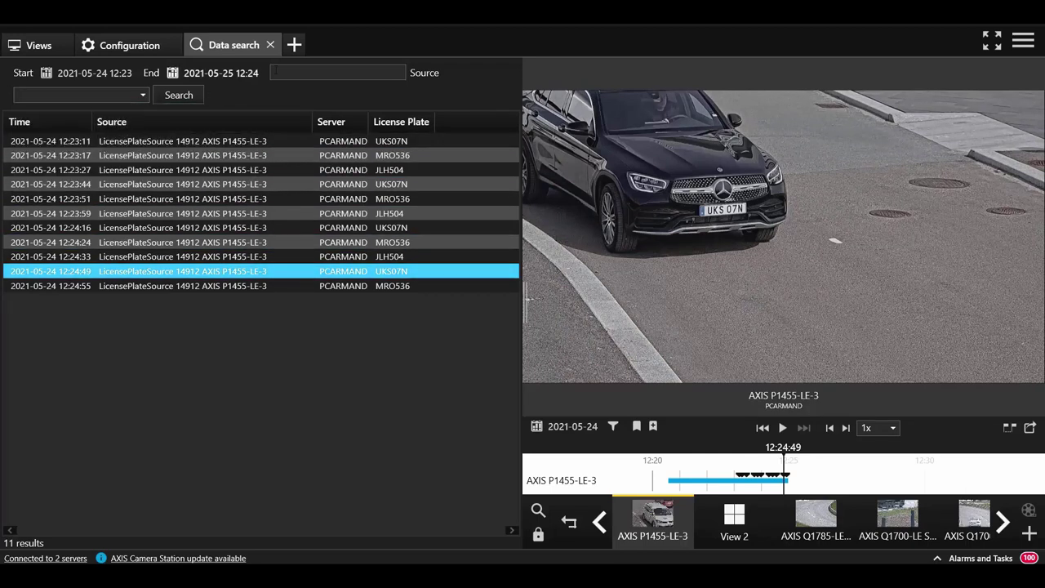
click(311, 71)
text(M)
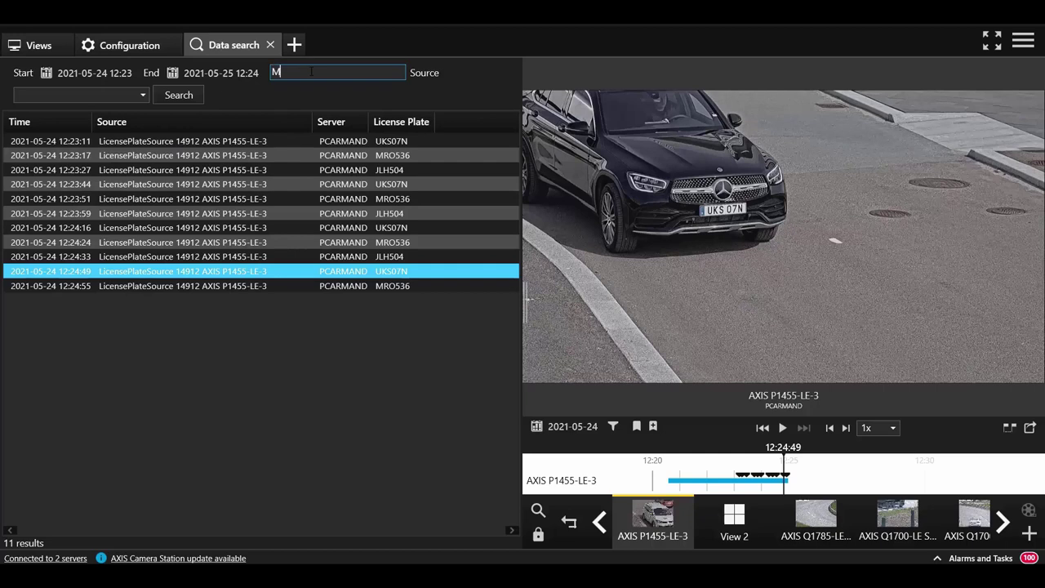
text(RO)
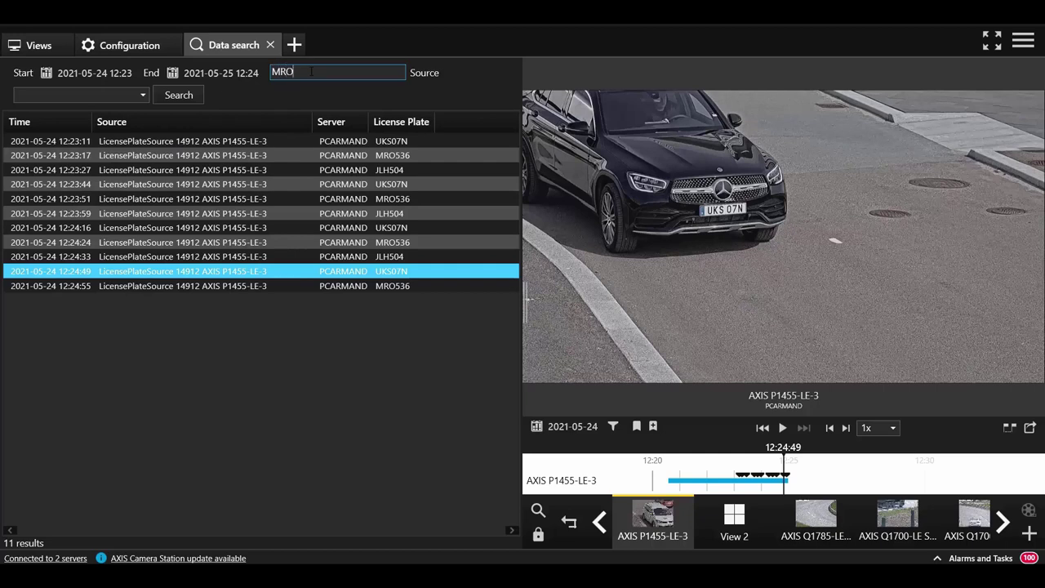
text(536)
key(Return)
click(299, 156)
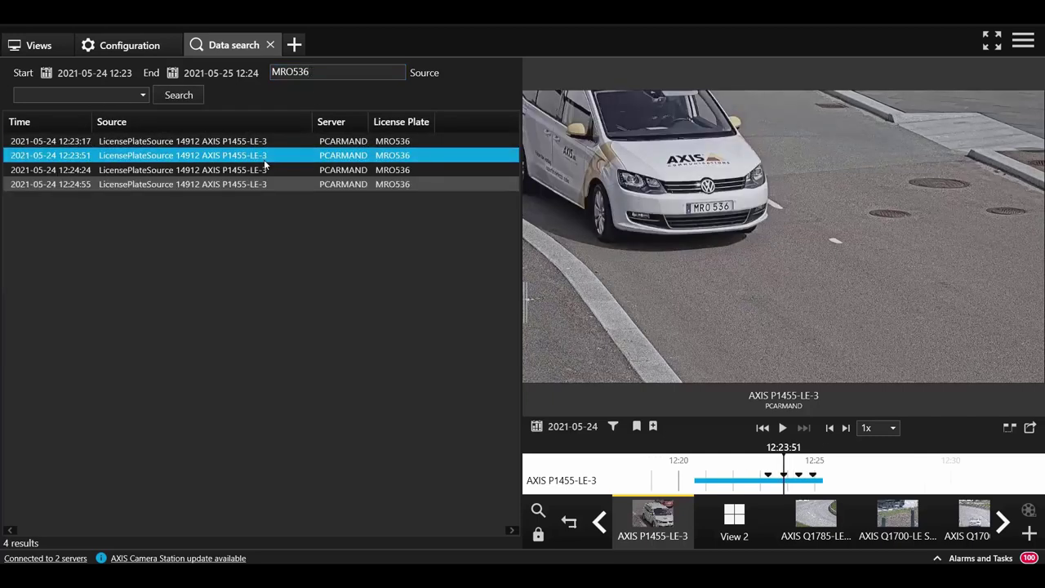
click(265, 171)
click(267, 186)
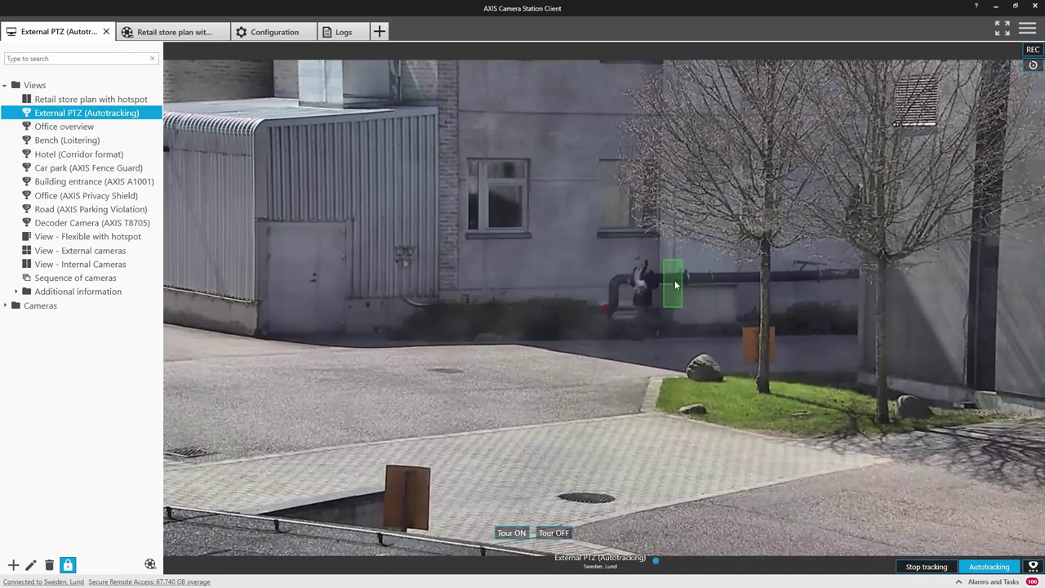
Start PTZ autotracking on the person walking by the building in the External PTZ view.
click(675, 281)
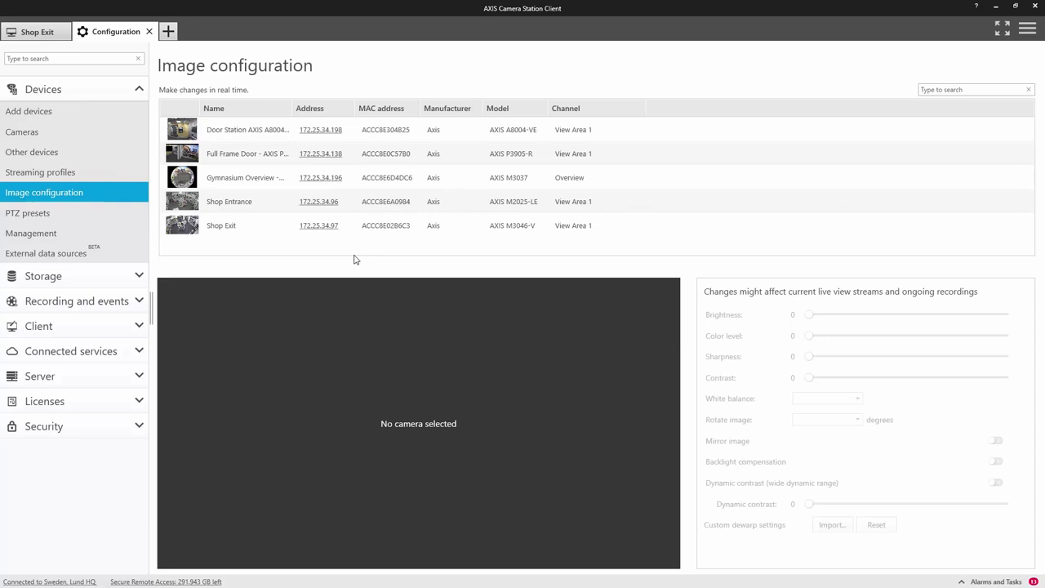
Select the Shop Exit camera in Image configuration to reach its web interface.
click(326, 222)
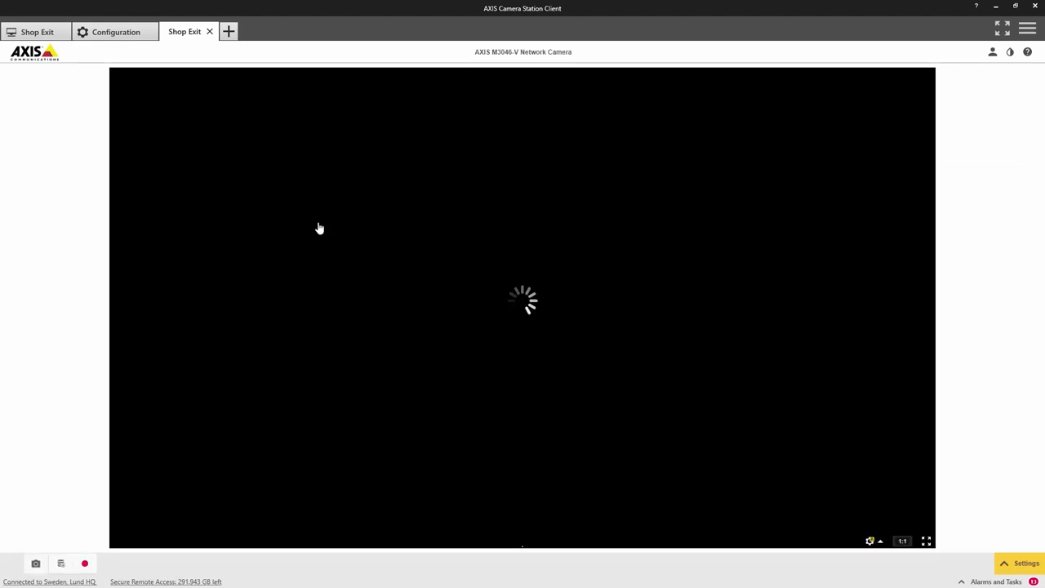
Play the Shop Exit live video and show its Stream and privacy mask settings below.
click(522, 301)
click(1040, 565)
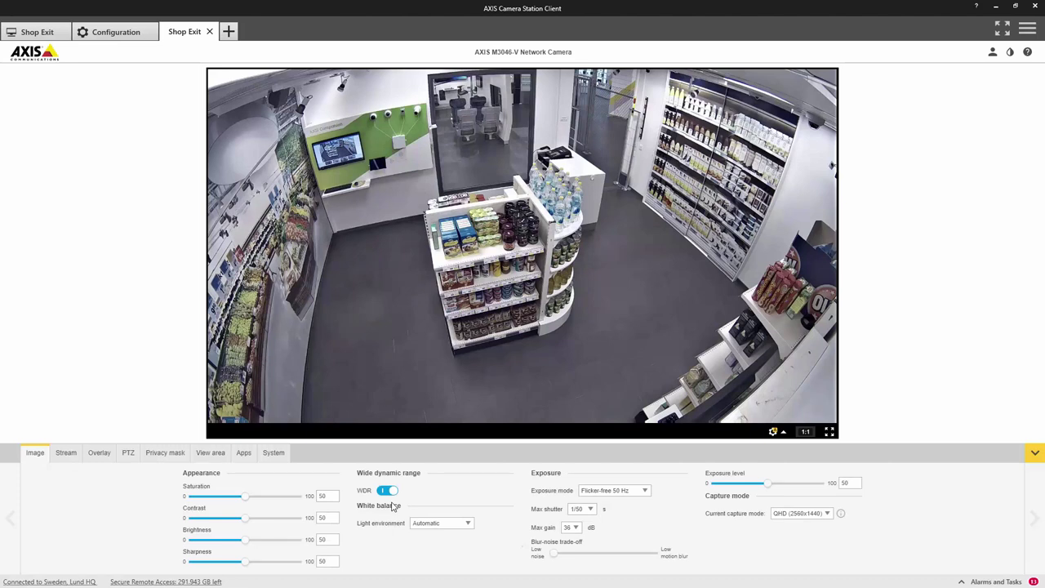
click(68, 453)
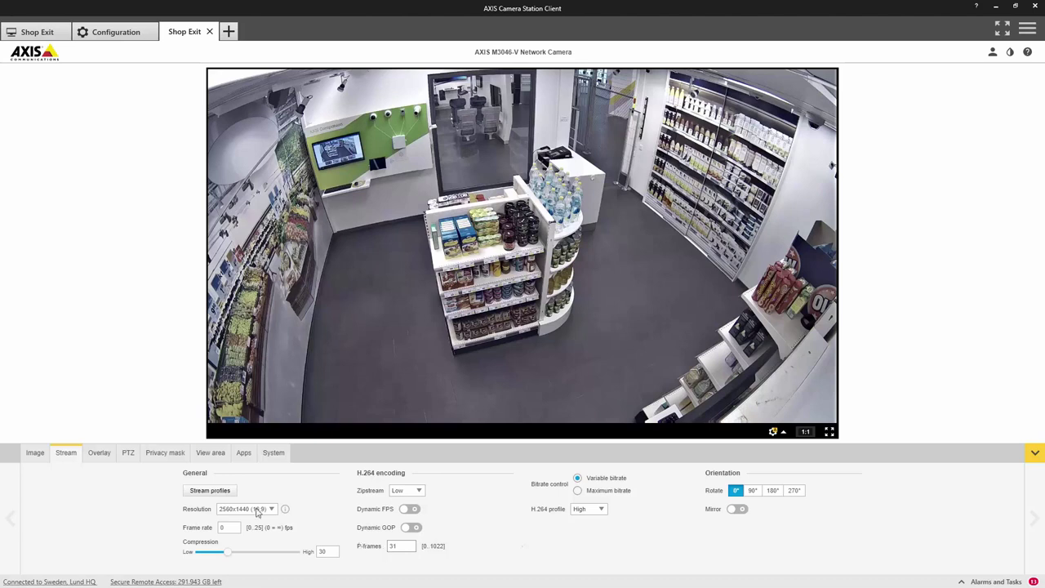
click(154, 456)
Create privacy mask Mask 0 sized over the wall TV, then close the camera page.
click(462, 498)
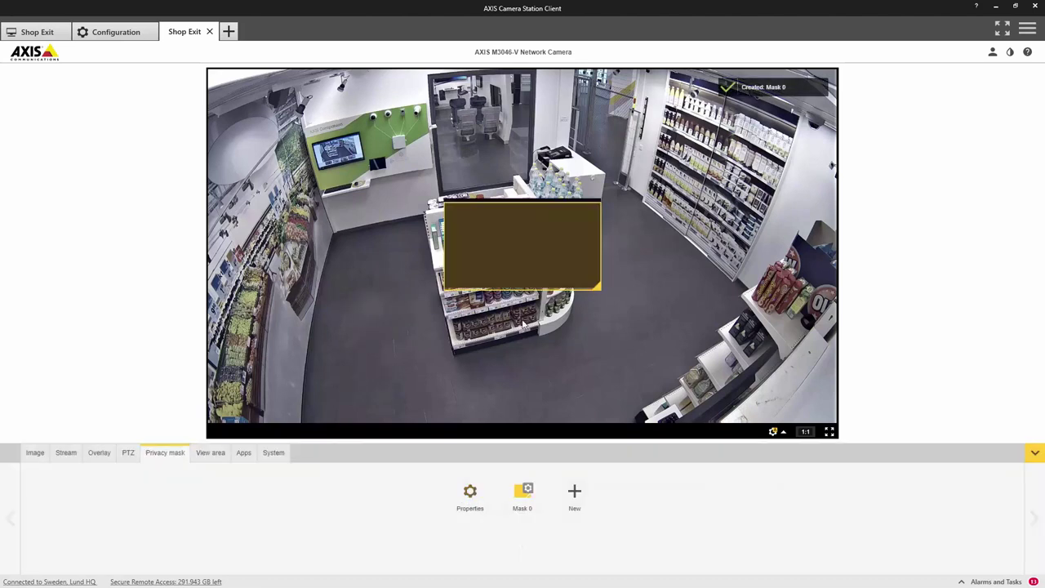
drag(503, 261, 362, 187)
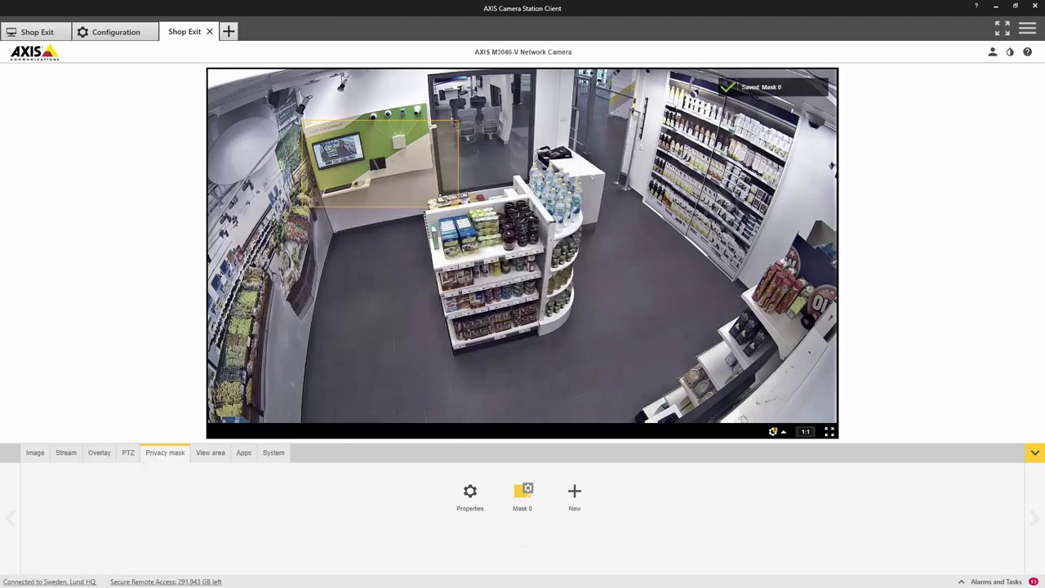
drag(458, 209, 368, 173)
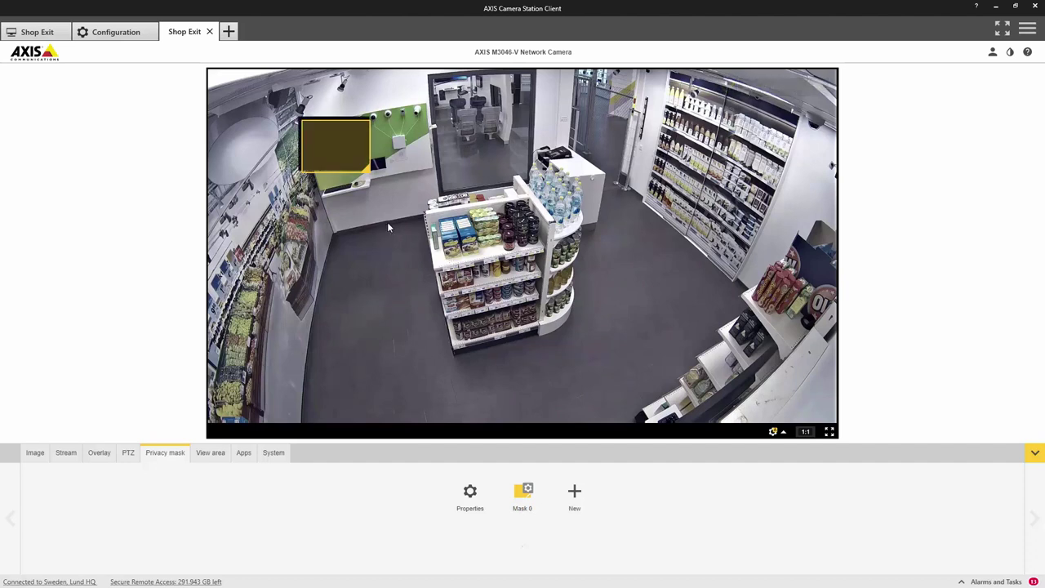
click(209, 31)
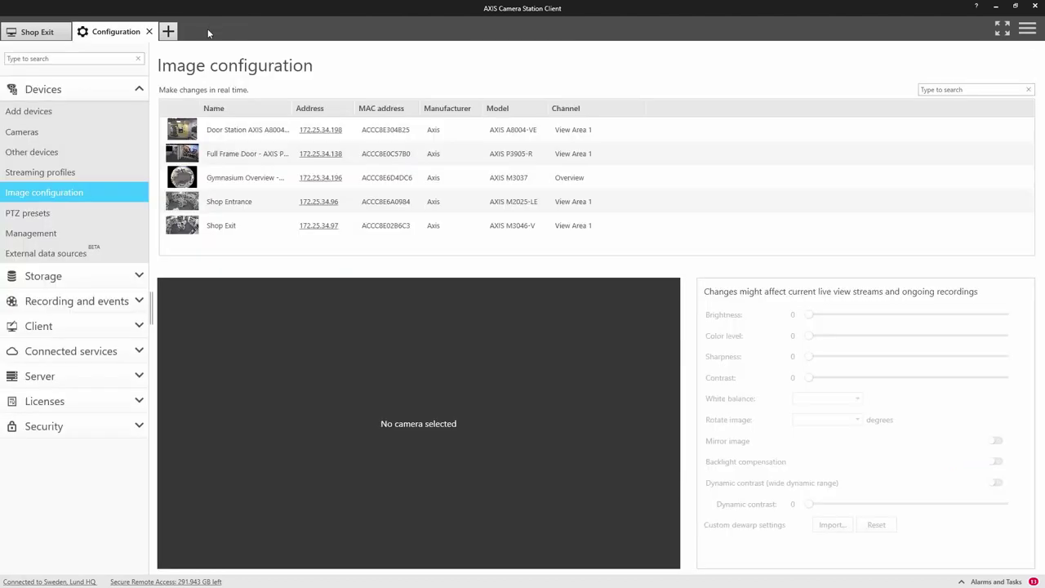
Switch back to the Shop Exit live view showing the black mask over the TV.
click(24, 36)
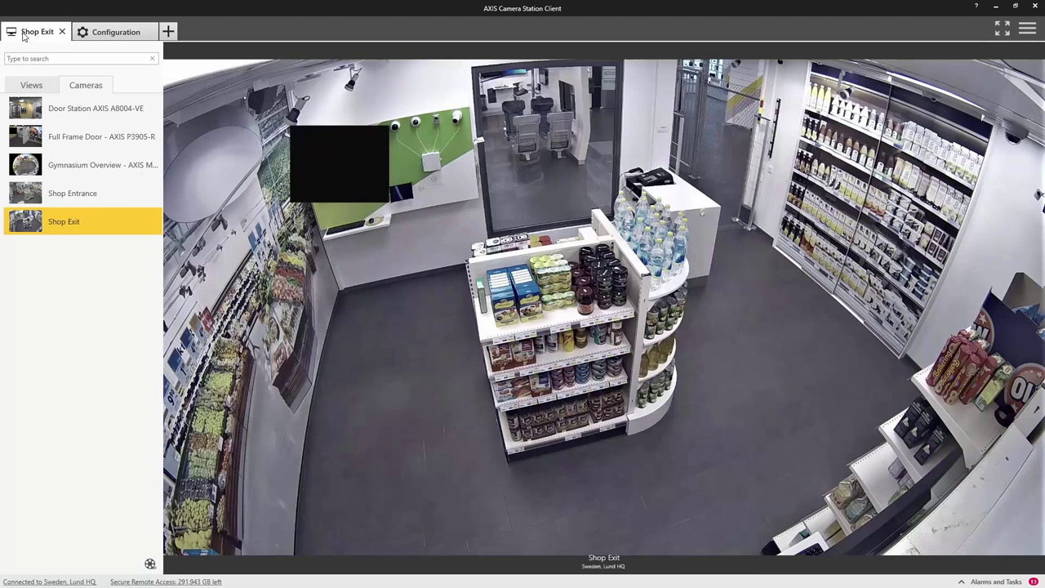